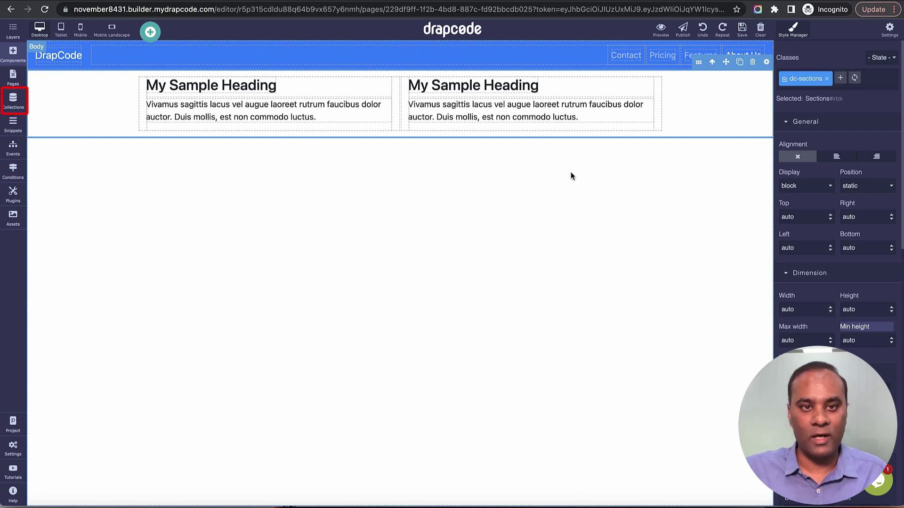
Step: Check the project's existing data collections, then return to the page canvas
{"action": "left_click", "coordinate": [14, 104]}
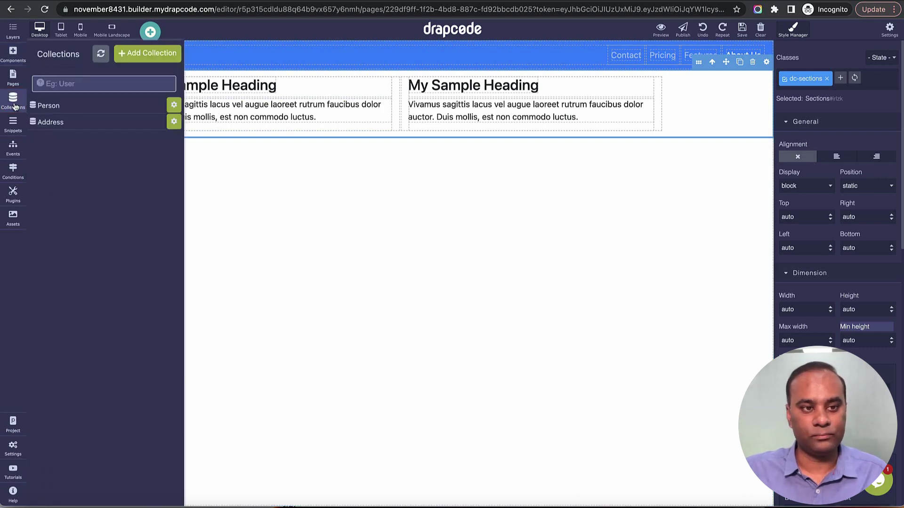
{"action": "left_click", "coordinate": [67, 105]}
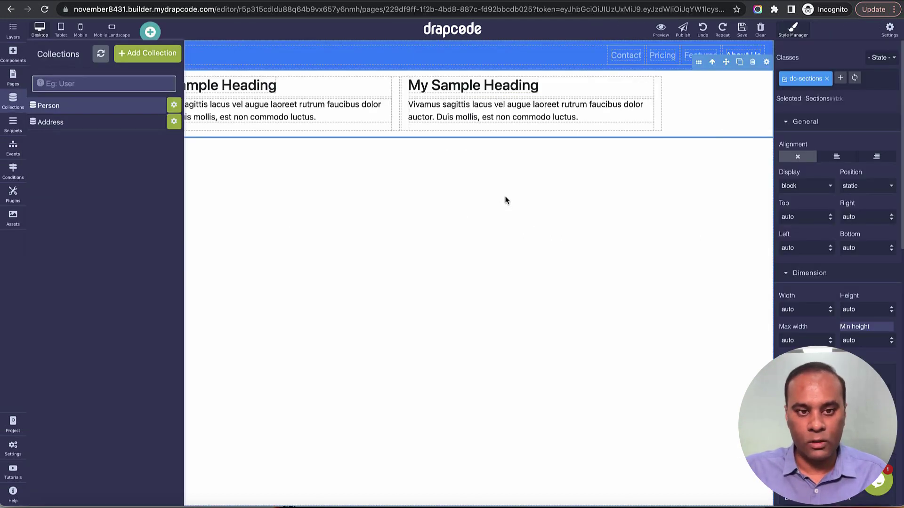
{"action": "left_click", "coordinate": [333, 222]}
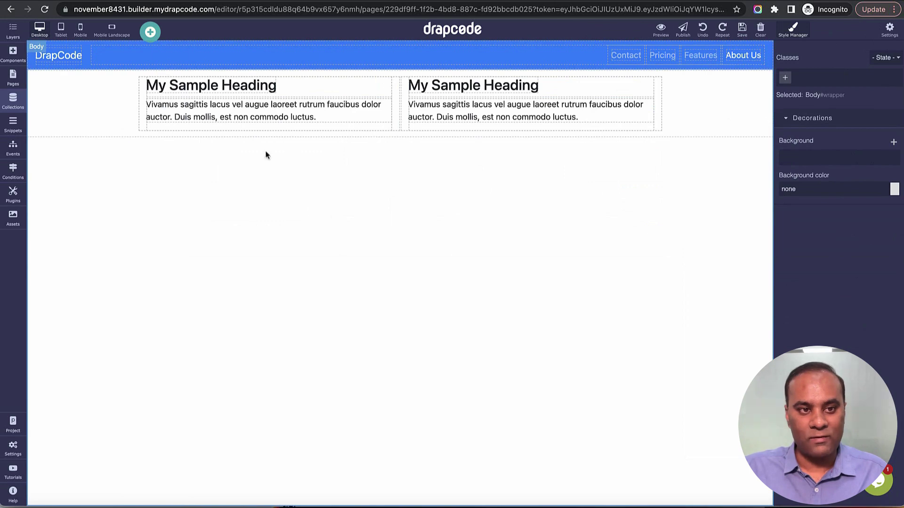
Step: Search the components for "Data" and add a Data Table to the page below the two-column heading section
{"action": "left_click", "coordinate": [13, 52]}
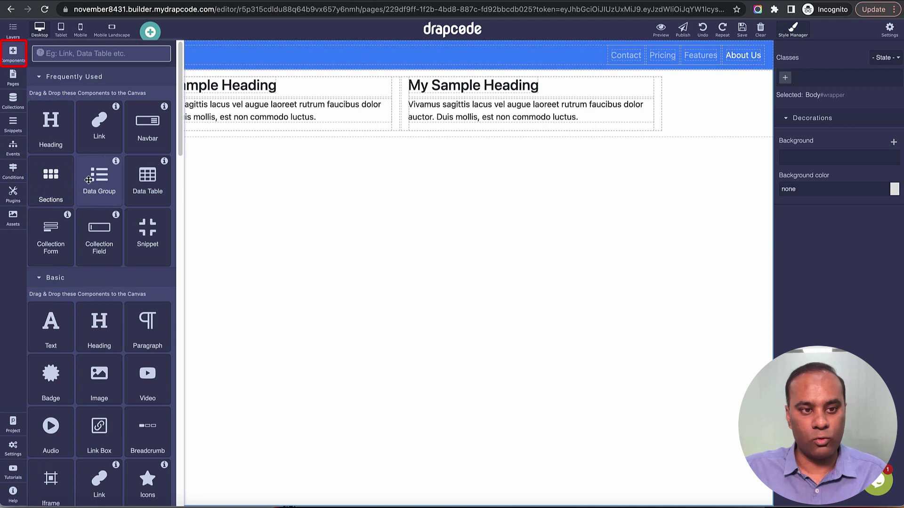
{"action": "type", "text": "Data"}
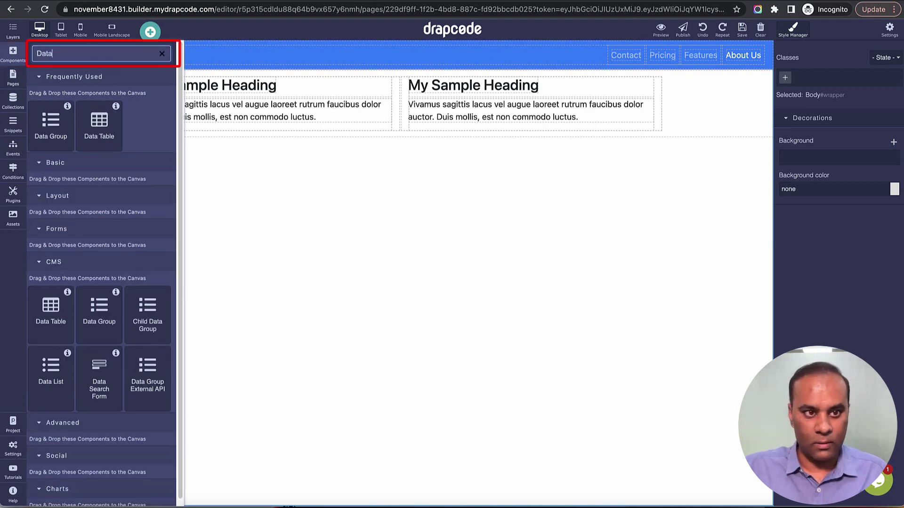
{"action": "left_click_drag", "start_coordinate": [112, 137], "coordinate": [200, 213]}
Step: Set the data table's content source to Get Data From Collection with the Person collection
{"action": "left_click", "coordinate": [456, 254]}
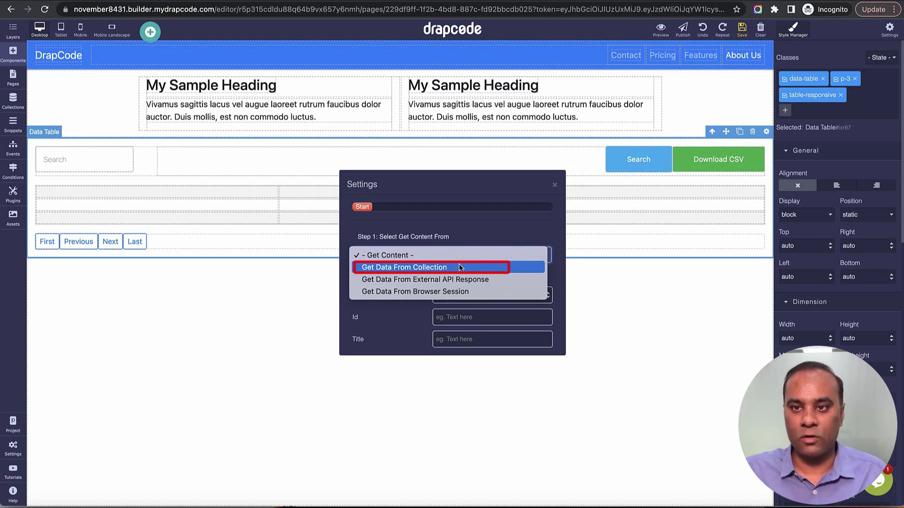
{"action": "left_click", "coordinate": [460, 267]}
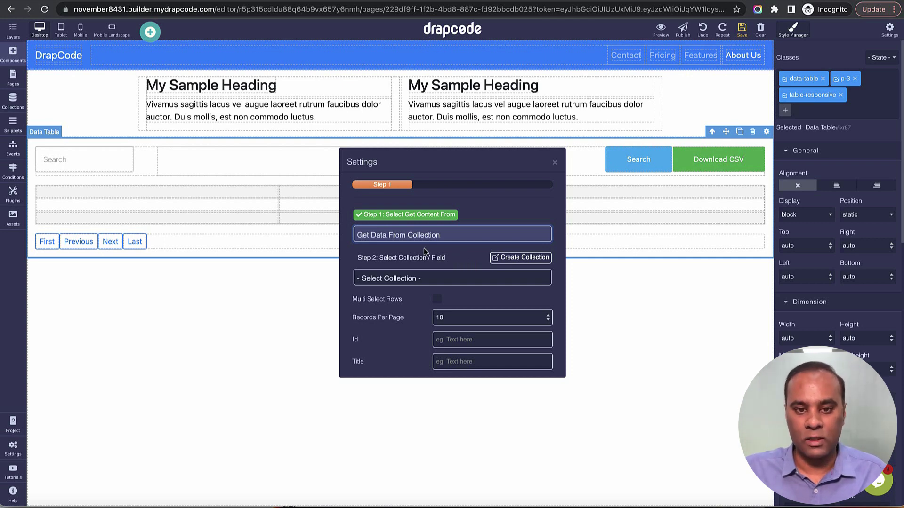
{"action": "left_click", "coordinate": [443, 280]}
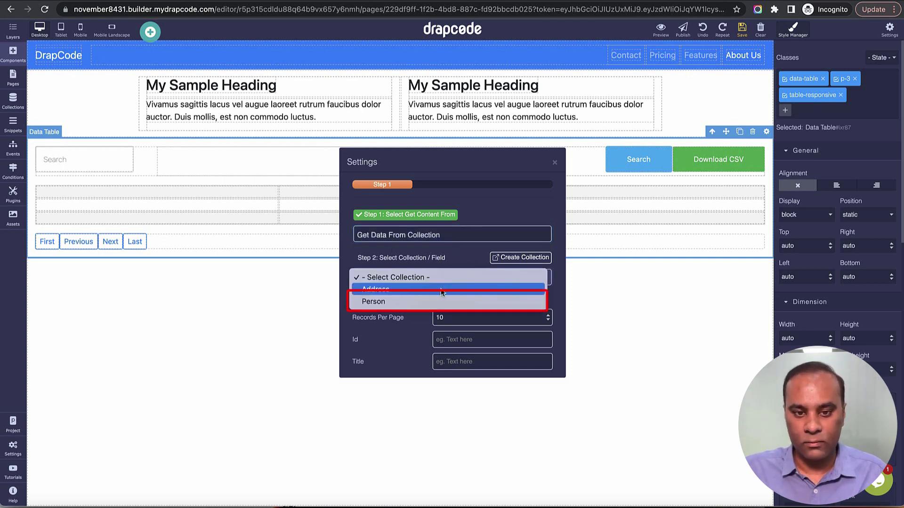
{"action": "left_click", "coordinate": [440, 302]}
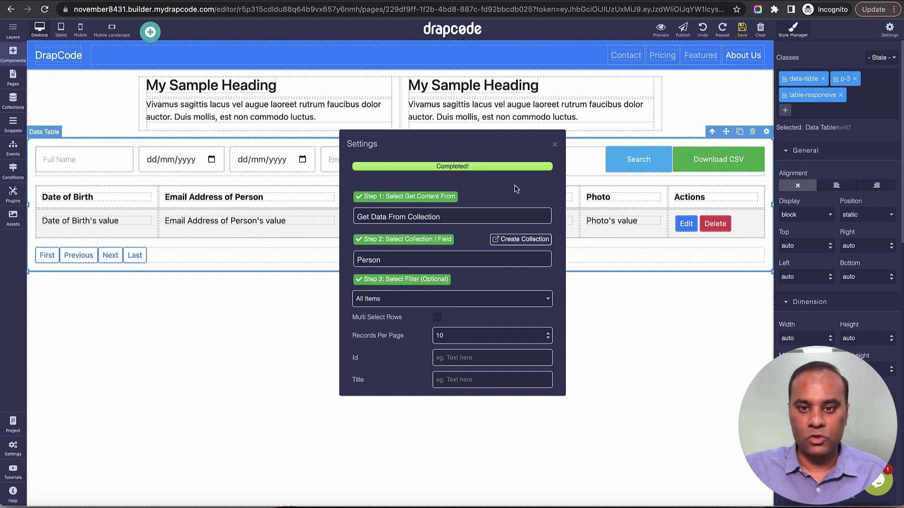
{"action": "left_click", "coordinate": [554, 144]}
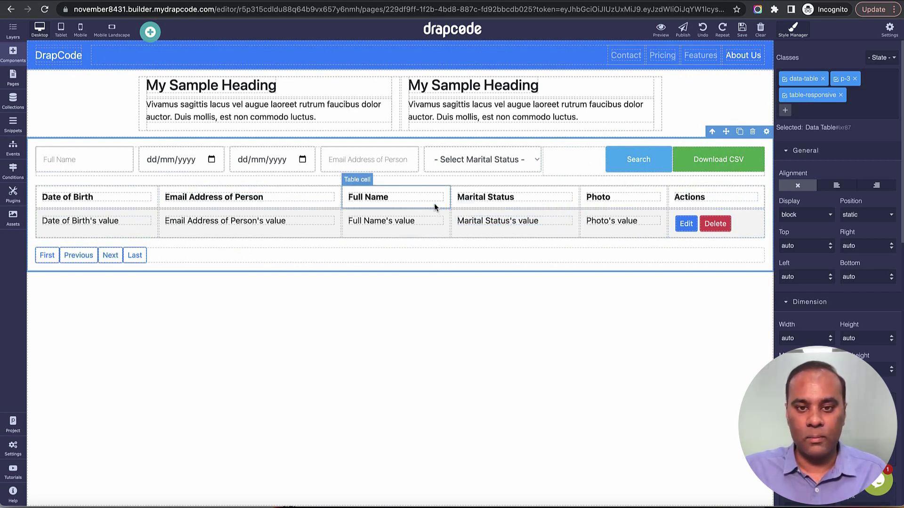
Step: Move the Full Name header cell and its value cell to the first column of the data table
{"action": "left_click_drag", "start_coordinate": [434, 194], "coordinate": [84, 206]}
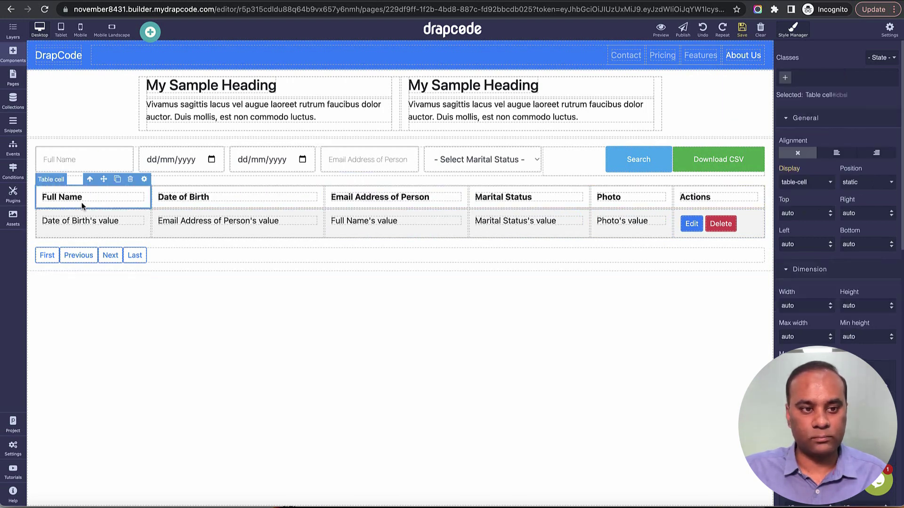
{"action": "left_click_drag", "start_coordinate": [357, 215], "coordinate": [87, 221]}
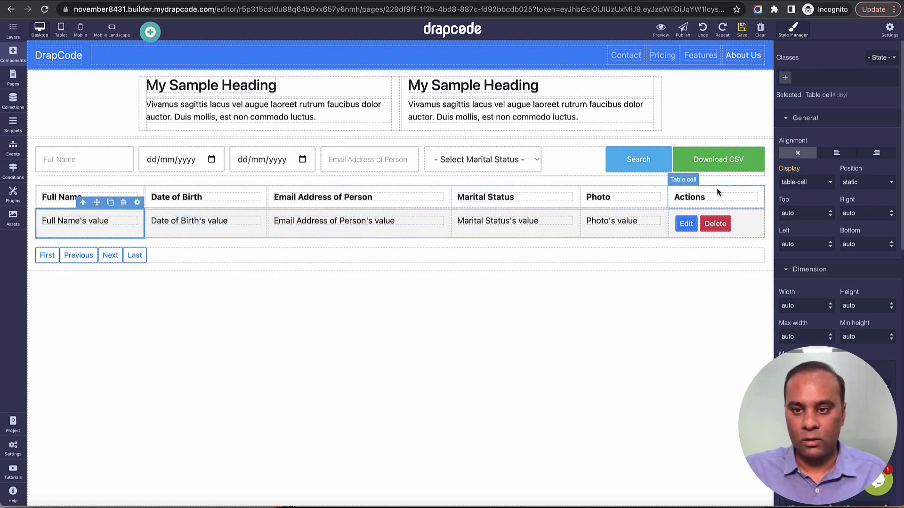
Step: Duplicate the Photo column's header and value cells, and set the duplicate header's column field to Created At
{"action": "left_click", "coordinate": [640, 194]}
{"action": "left_click", "coordinate": [633, 179]}
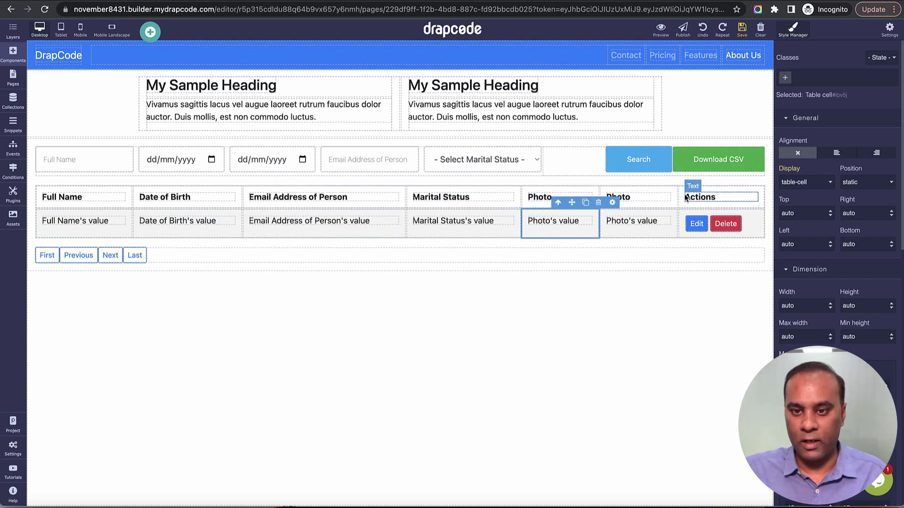
{"action": "left_click", "coordinate": [672, 192]}
{"action": "left_click", "coordinate": [670, 179]}
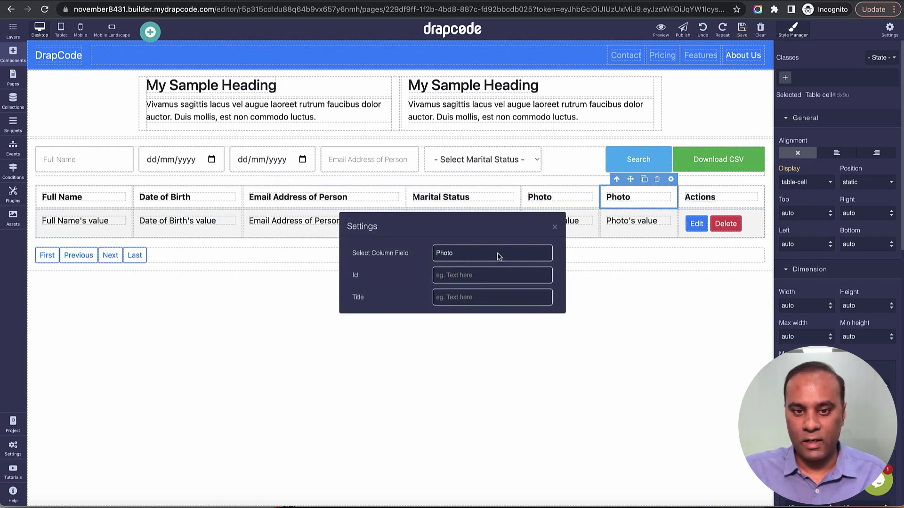
{"action": "left_click", "coordinate": [498, 255]}
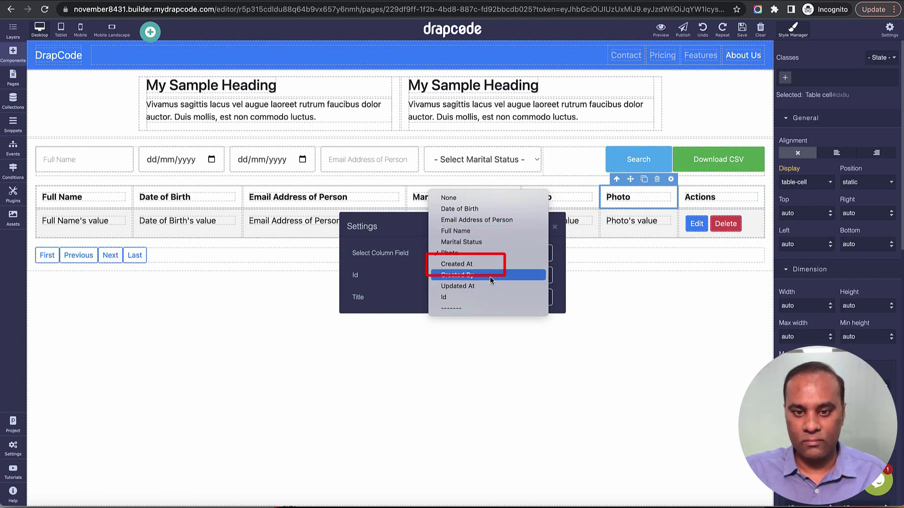
{"action": "left_click", "coordinate": [491, 265]}
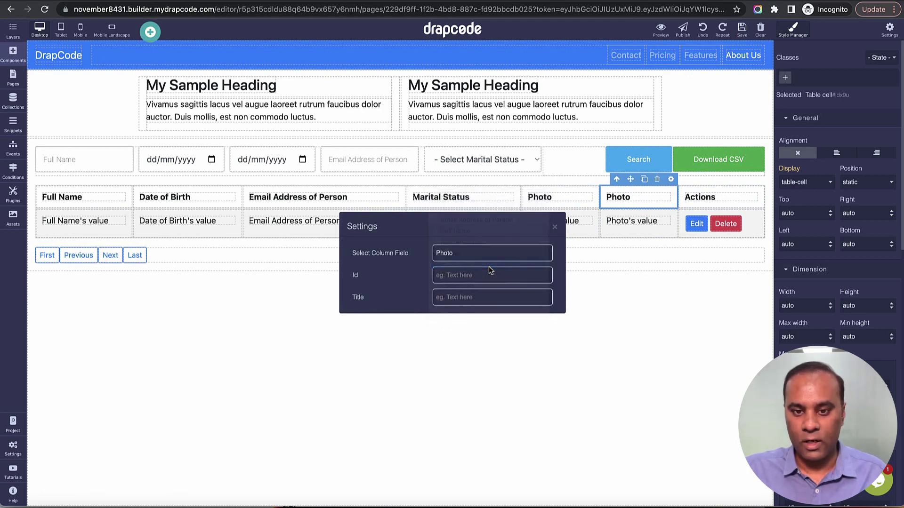
{"action": "left_click", "coordinate": [554, 227]}
Step: Replace the value text under the Created At header with "Created At" and save the page
{"action": "double_click", "coordinate": [632, 222]}
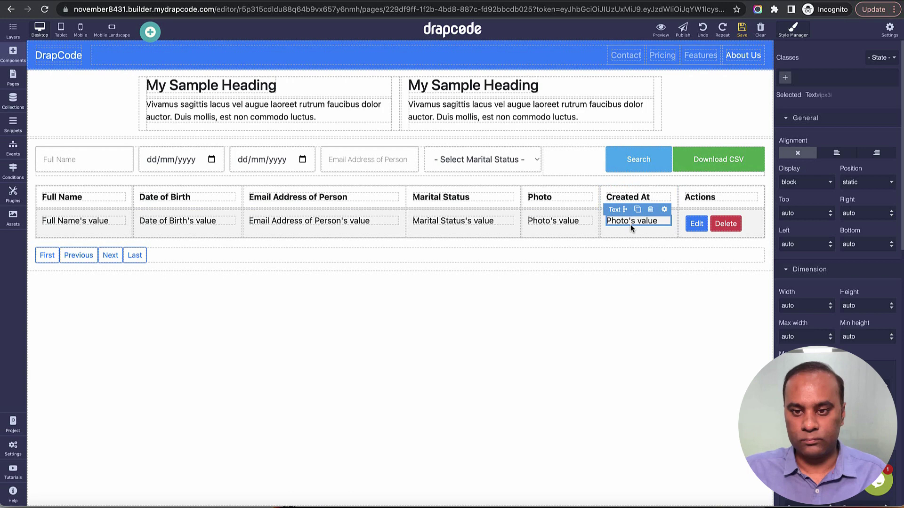
{"action": "type", "text": "Created At"}
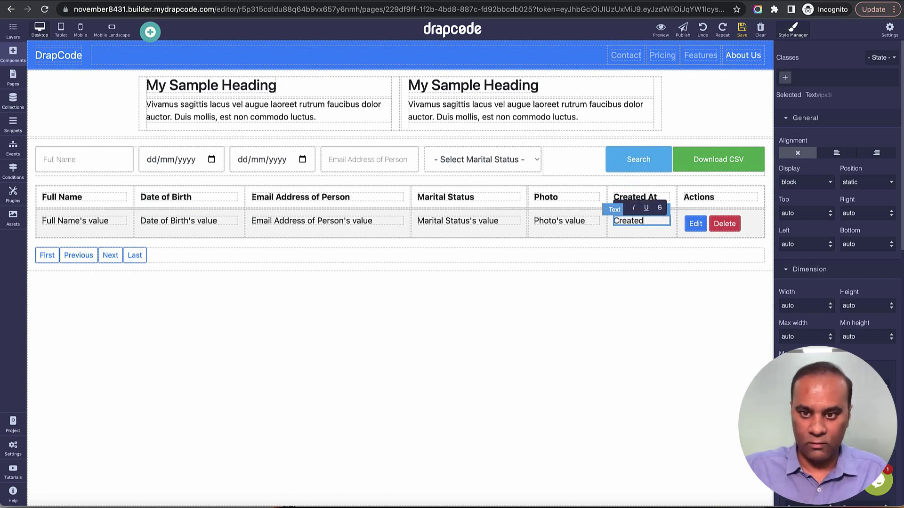
{"action": "left_click", "coordinate": [642, 243]}
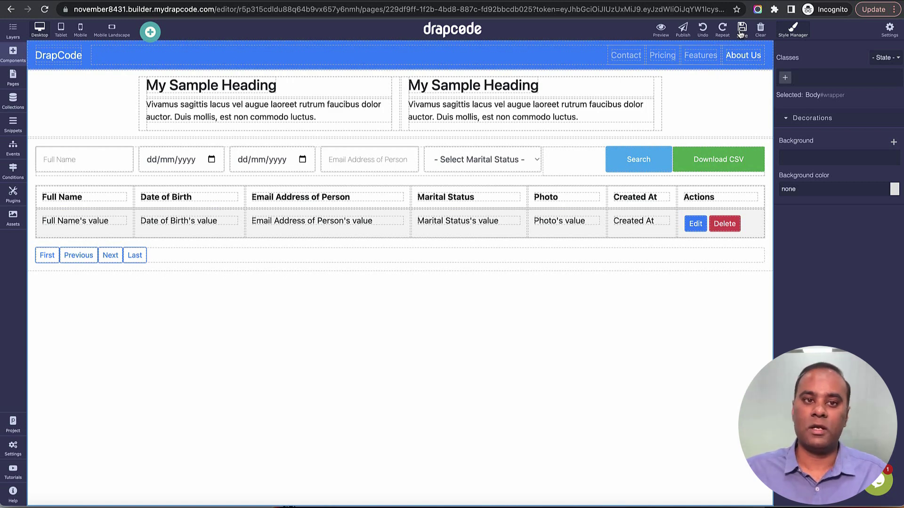
Step: Preview the page to check the Person records and how the Photo column displays, then return to the editor
{"action": "left_click", "coordinate": [661, 29]}
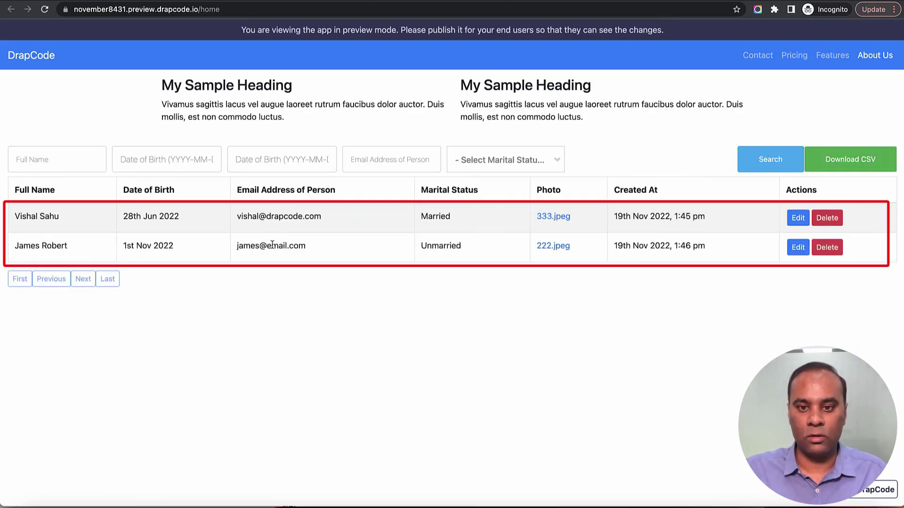
{"action": "key", "text": "super+w"}
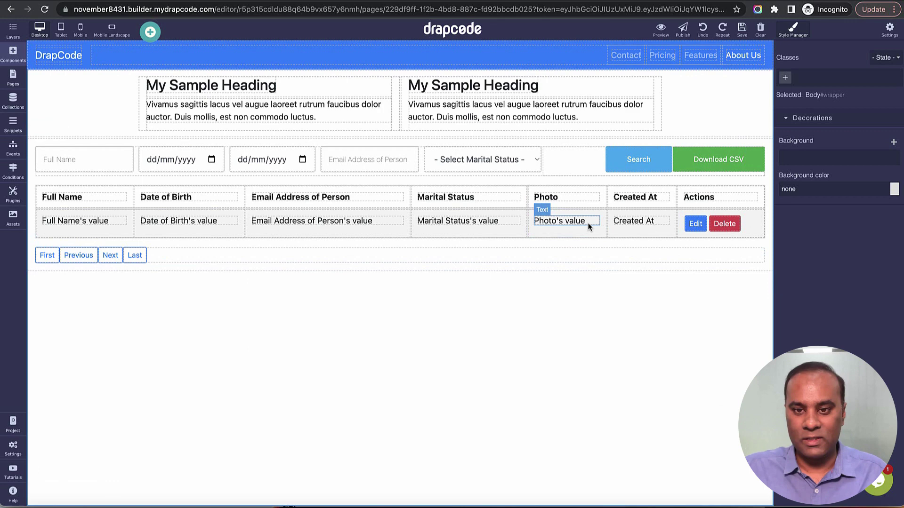
{"action": "key", "text": "ctrl+Tab"}
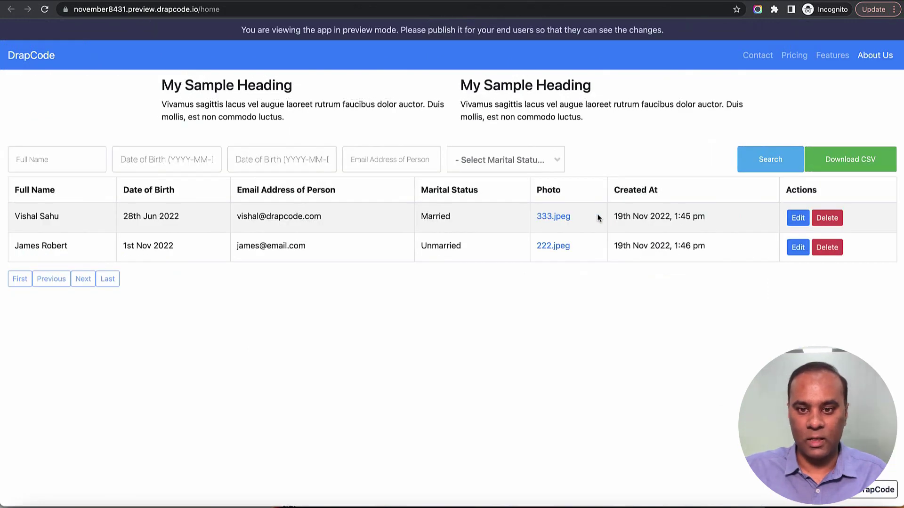
{"action": "key", "text": "ctrl+shift+Tab"}
Step: Replace the value text in the data table's Photo column with an Image component, keeping its default settings
{"action": "left_click", "coordinate": [12, 53]}
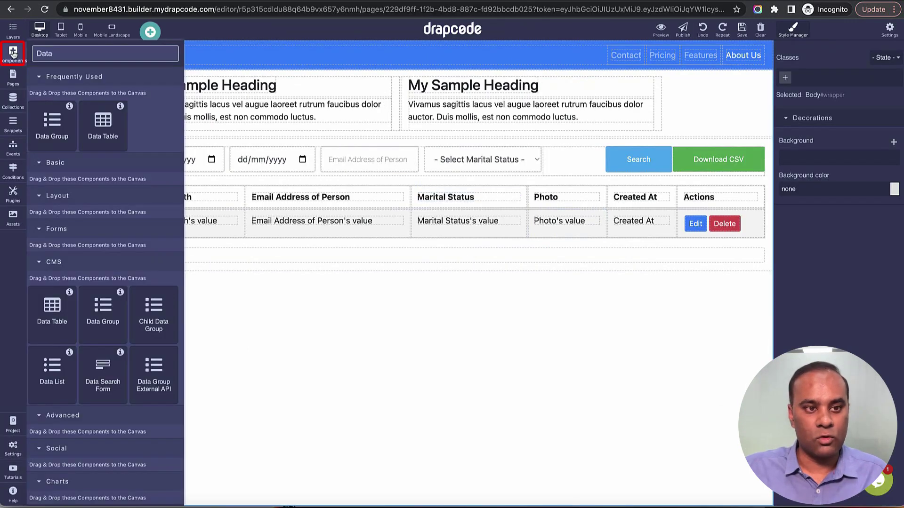
{"action": "double_click", "coordinate": [81, 57]}
{"action": "type", "text": "image"}
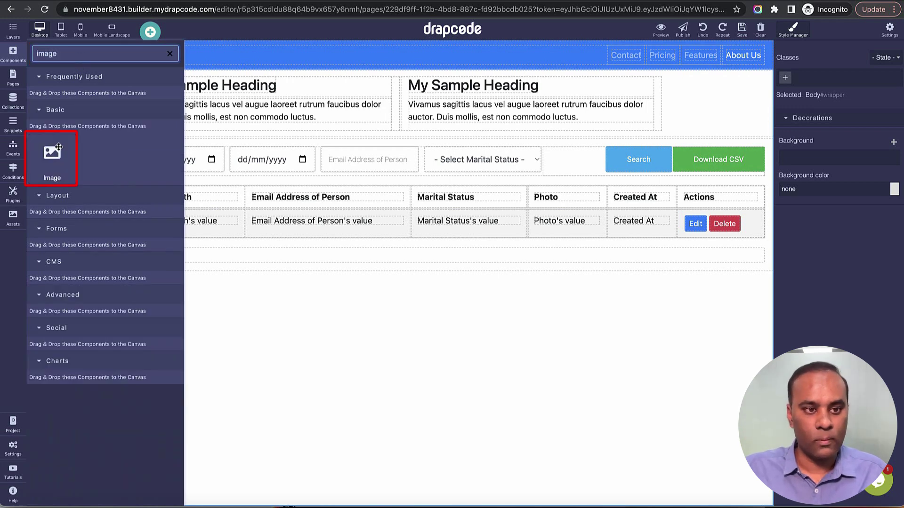
{"action": "left_click_drag", "start_coordinate": [52, 155], "coordinate": [579, 221]}
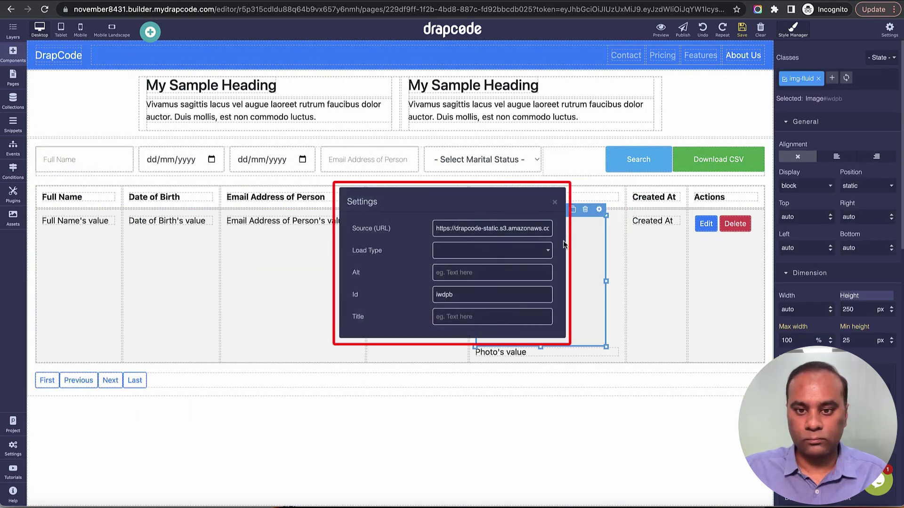
{"action": "left_click", "coordinate": [555, 202]}
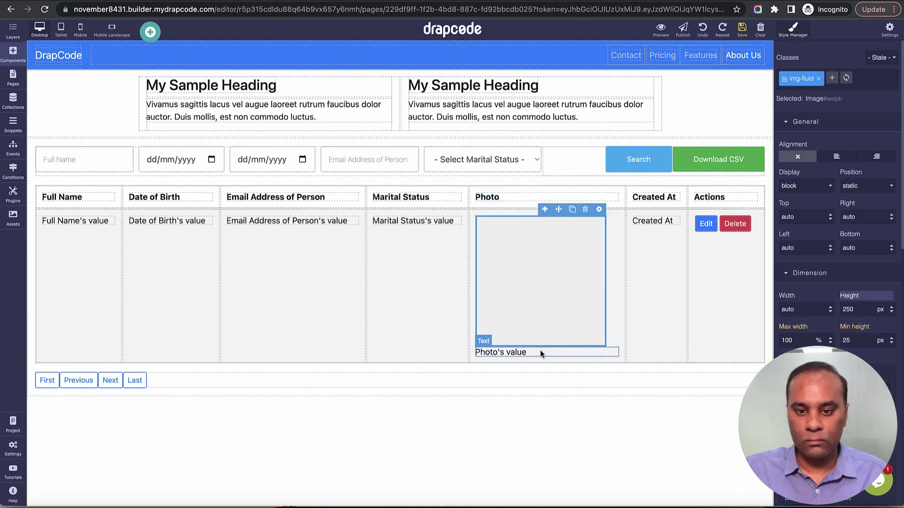
{"action": "left_click", "coordinate": [579, 350]}
{"action": "left_click", "coordinate": [598, 340]}
Step: Set the Photo column image's height to auto and its width to 100 px
{"action": "left_click", "coordinate": [575, 307]}
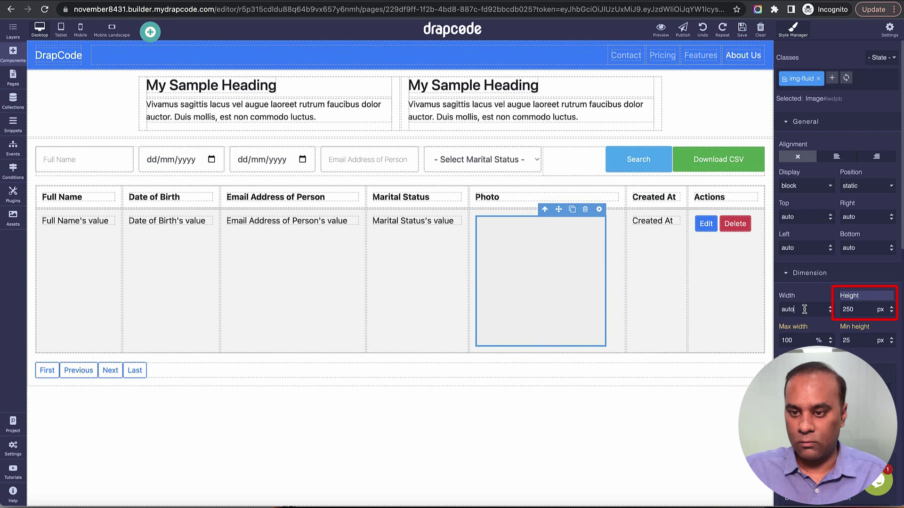
{"action": "double_click", "coordinate": [855, 309]}
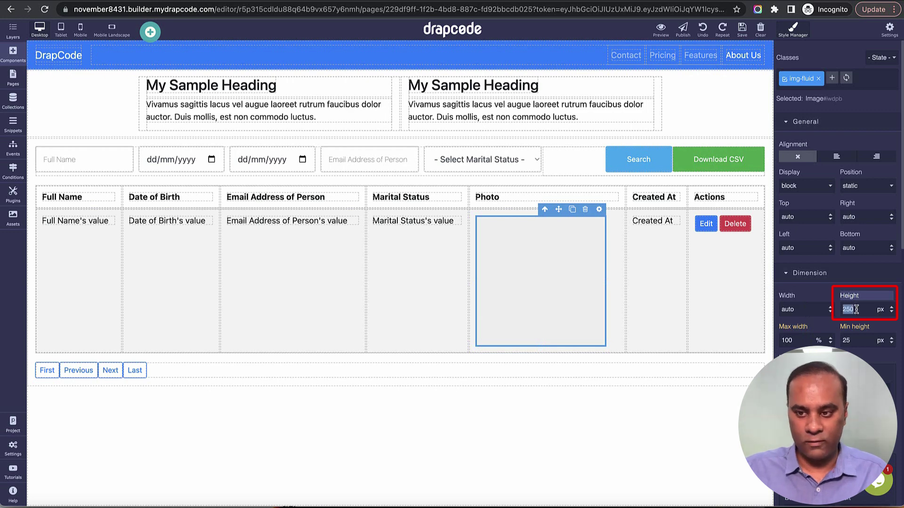
{"action": "type", "text": "auto"}
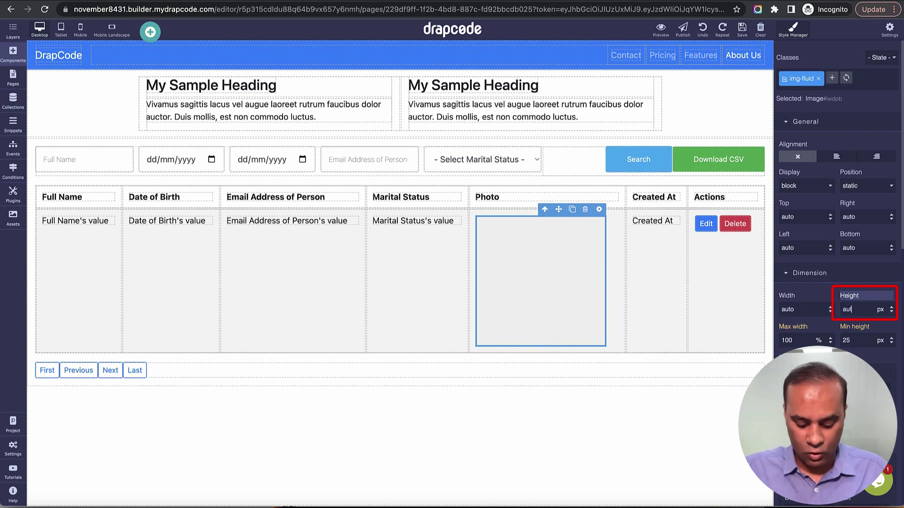
{"action": "double_click", "coordinate": [811, 311]}
{"action": "type", "text": "10"}
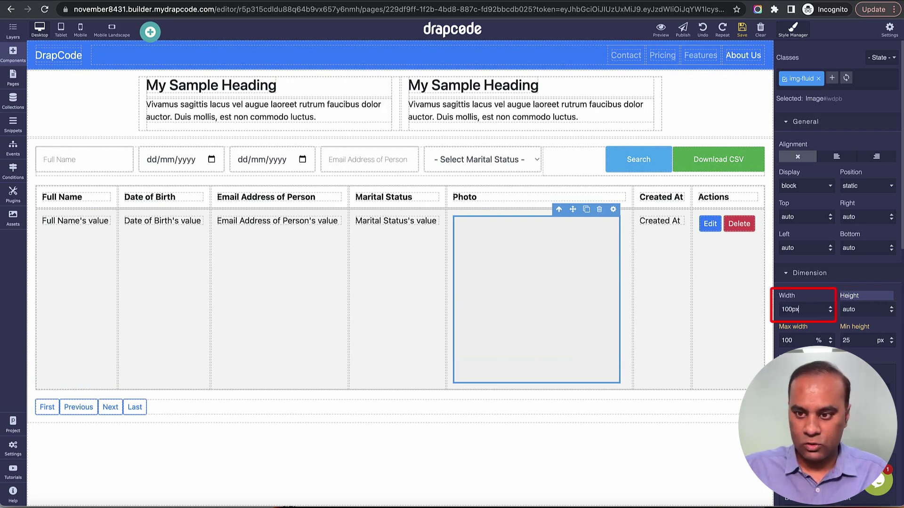
{"action": "type", "text": "0px"}
{"action": "key", "text": "Return"}
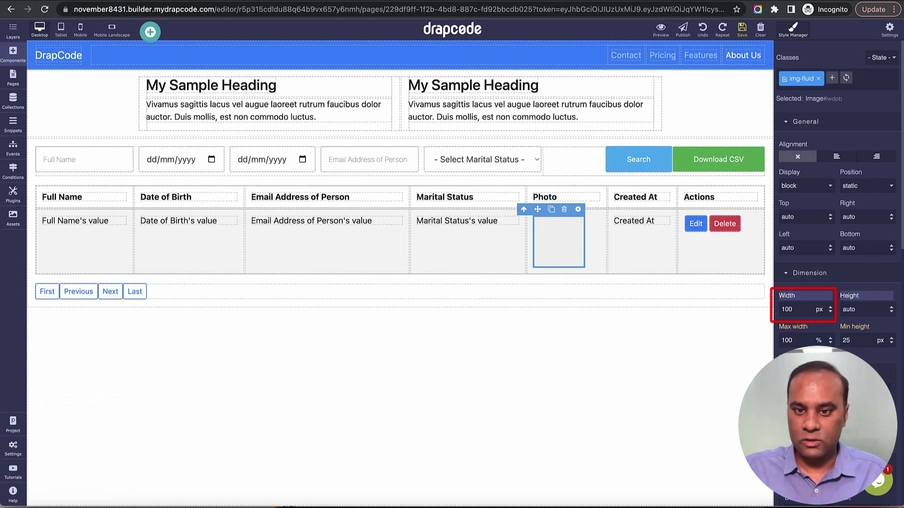
Step: Save the page and reload the preview to check the photos in the data table
{"action": "left_click", "coordinate": [742, 29]}
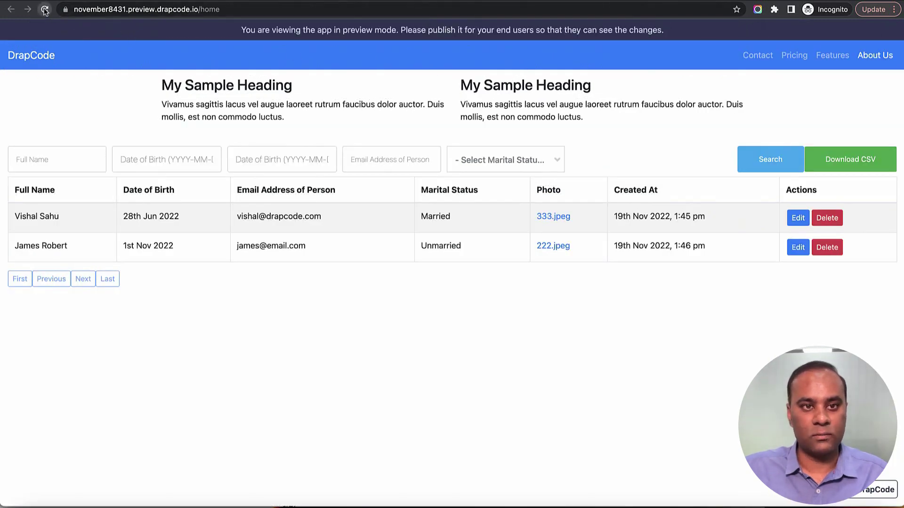
{"action": "left_click", "coordinate": [45, 9]}
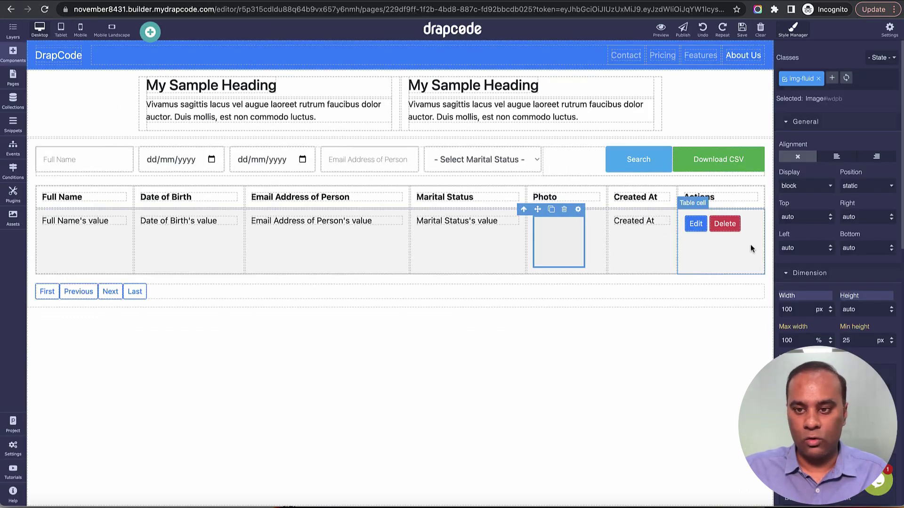
Step: Remove the table-striped class from the data table, save the page and reload the preview
{"action": "left_click", "coordinate": [751, 247]}
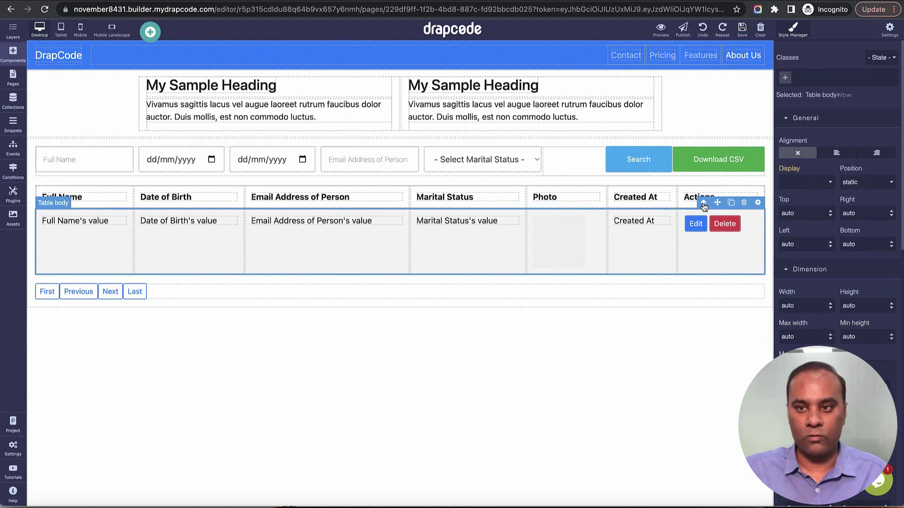
{"action": "left_click", "coordinate": [703, 203]}
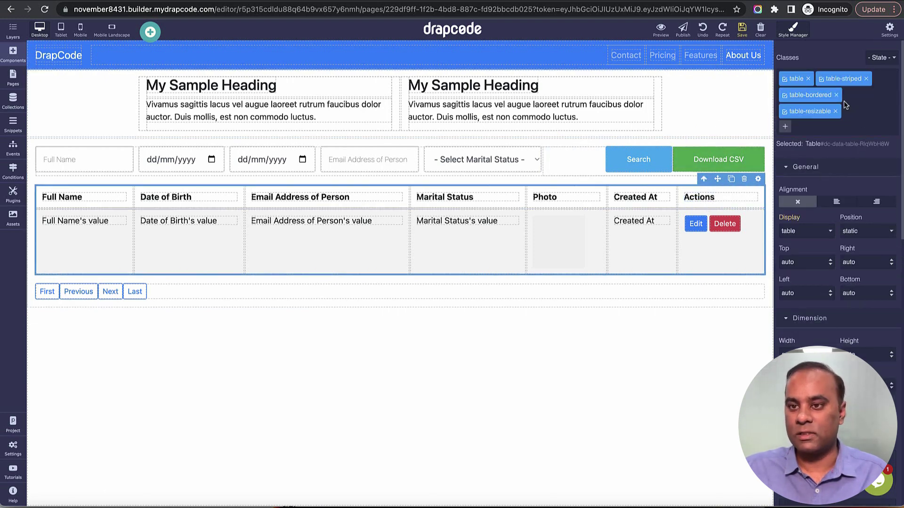
{"action": "left_click", "coordinate": [868, 79]}
{"action": "left_click", "coordinate": [742, 30]}
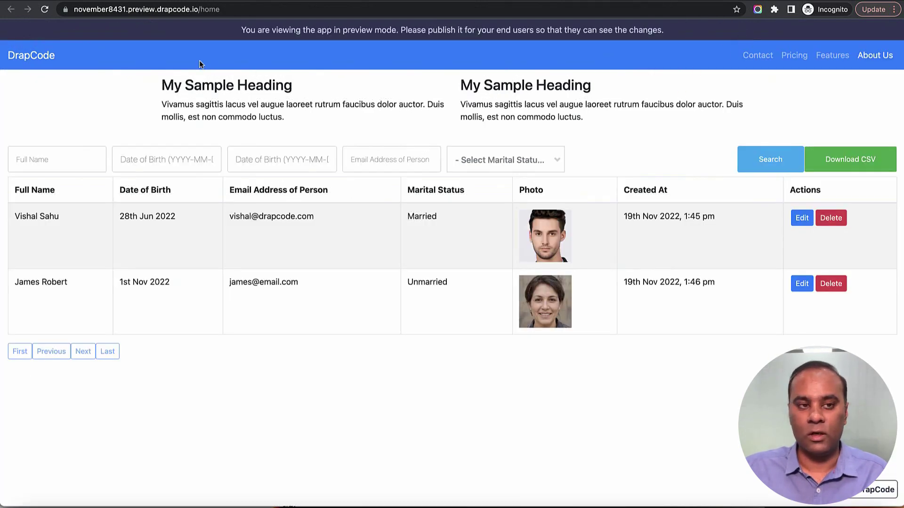
{"action": "left_click", "coordinate": [44, 9]}
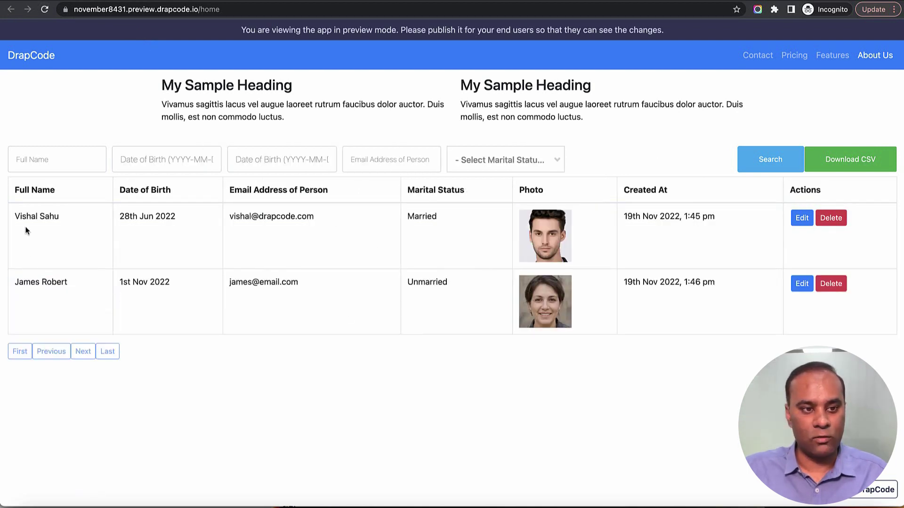
Step: Test the preview's Full Name search with part of each person's name, and return to the editor
{"action": "left_click", "coordinate": [34, 163]}
{"action": "type", "text": "vis"}
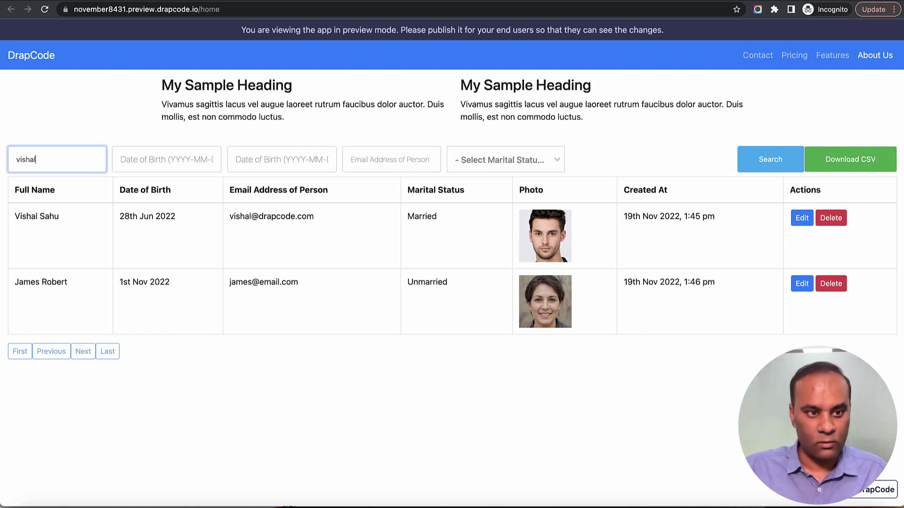
{"action": "type", "text": "hal"}
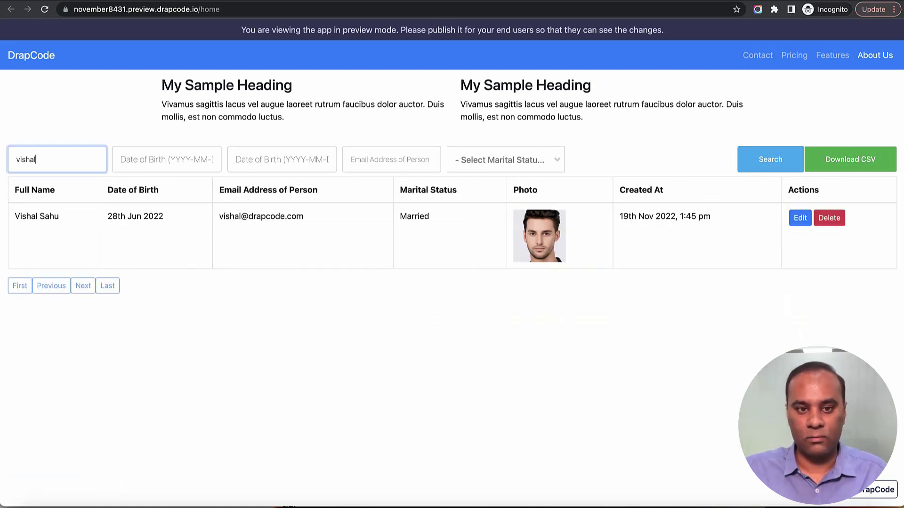
{"action": "double_click", "coordinate": [27, 167]}
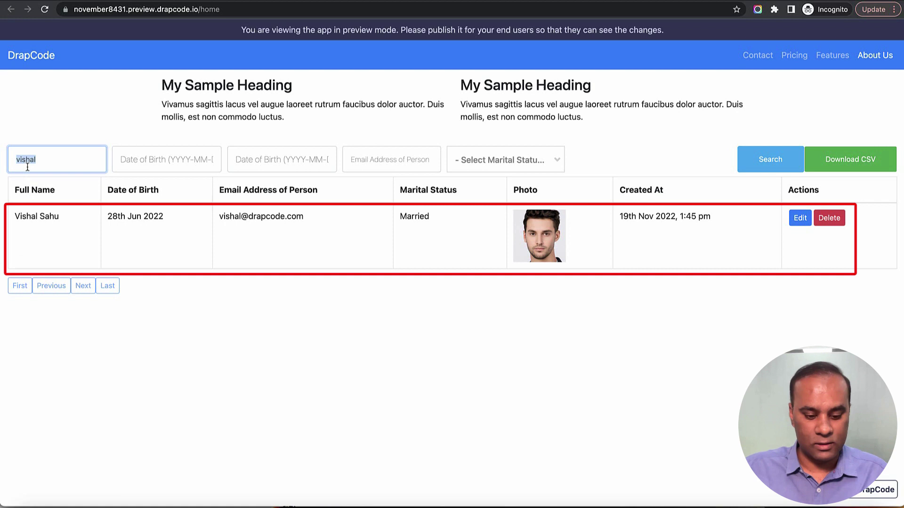
{"action": "type", "text": "Robert"}
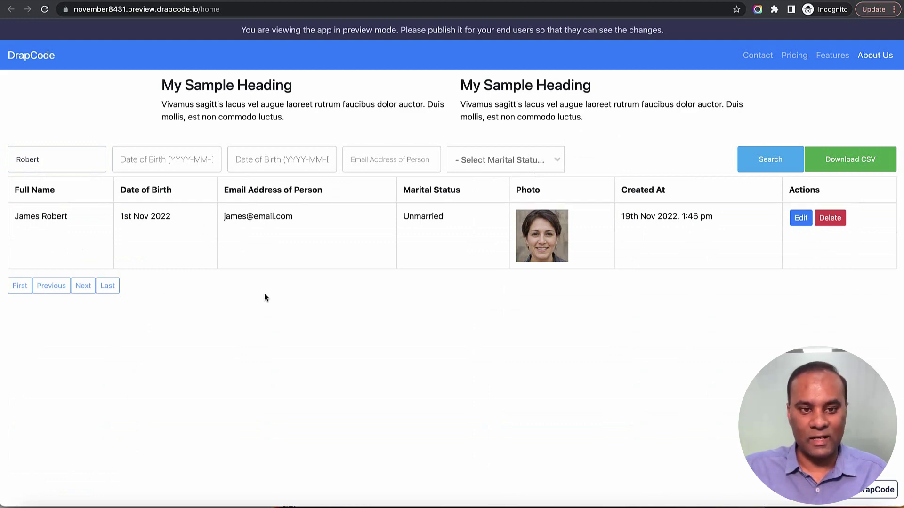
{"action": "key", "text": "super+w"}
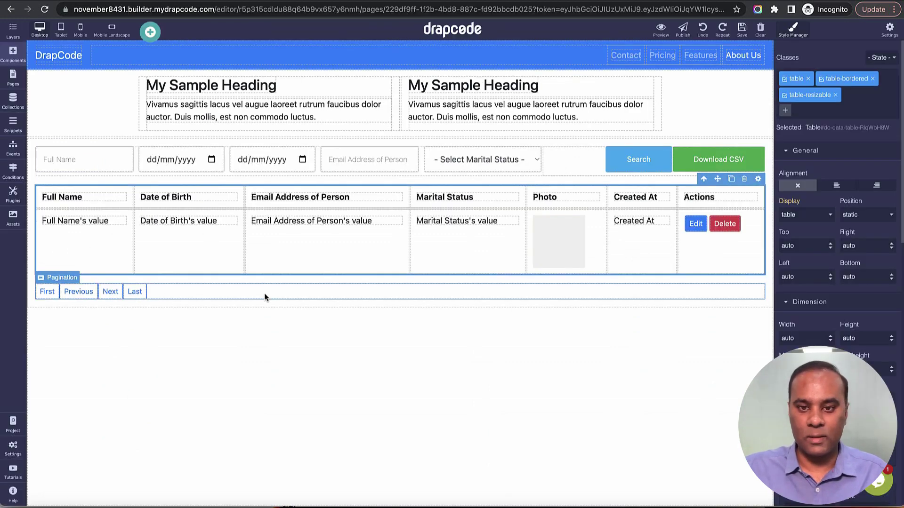
Step: Set the Data Table's Records Per Page to 1 and save the page
{"action": "left_click", "coordinate": [709, 186]}
{"action": "left_click", "coordinate": [766, 133]}
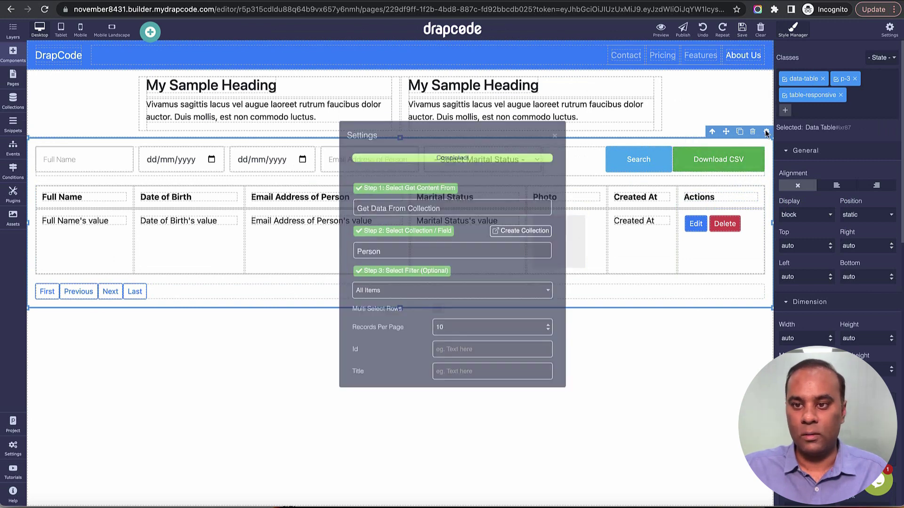
{"action": "double_click", "coordinate": [479, 333]}
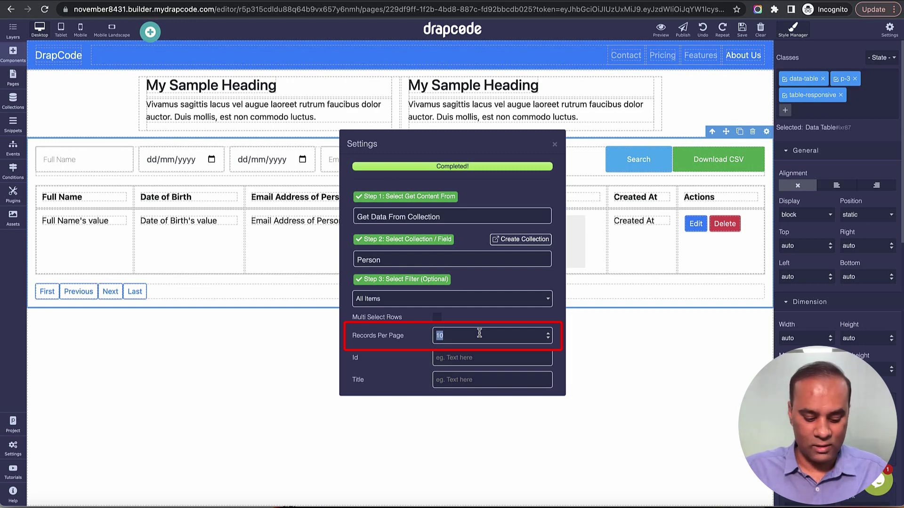
{"action": "type", "text": "1"}
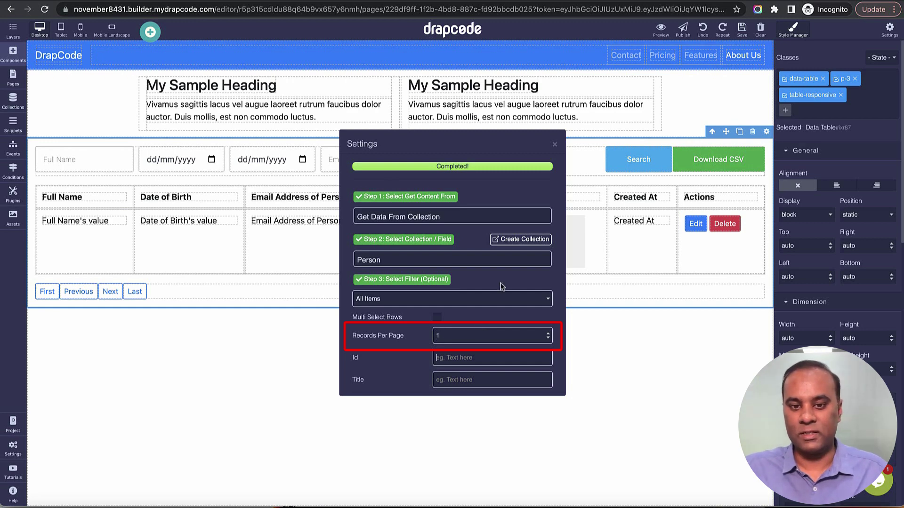
{"action": "left_click", "coordinate": [555, 145]}
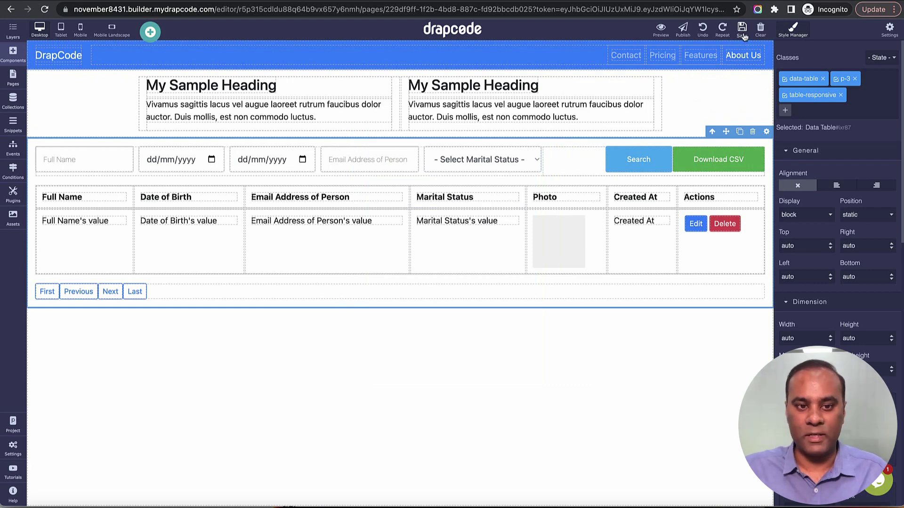
Step: Reload the preview, test paging forward and back through the Person records, and return to the editor's pagination component
{"action": "left_click", "coordinate": [661, 29]}
{"action": "left_click", "coordinate": [45, 9]}
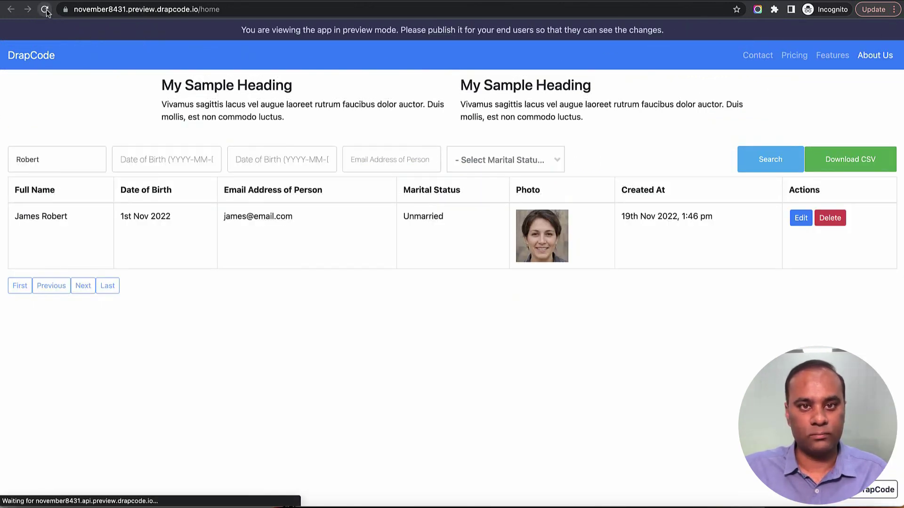
{"action": "left_click", "coordinate": [87, 291]}
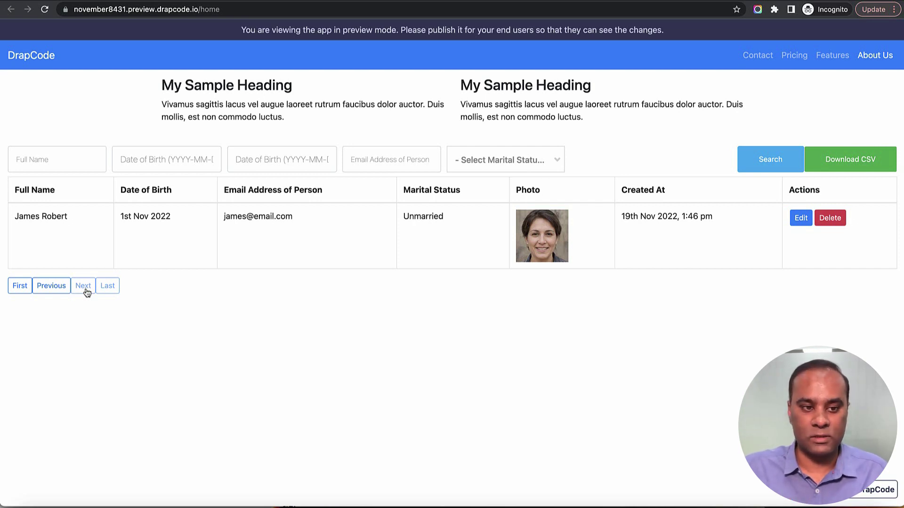
{"action": "left_click", "coordinate": [63, 285]}
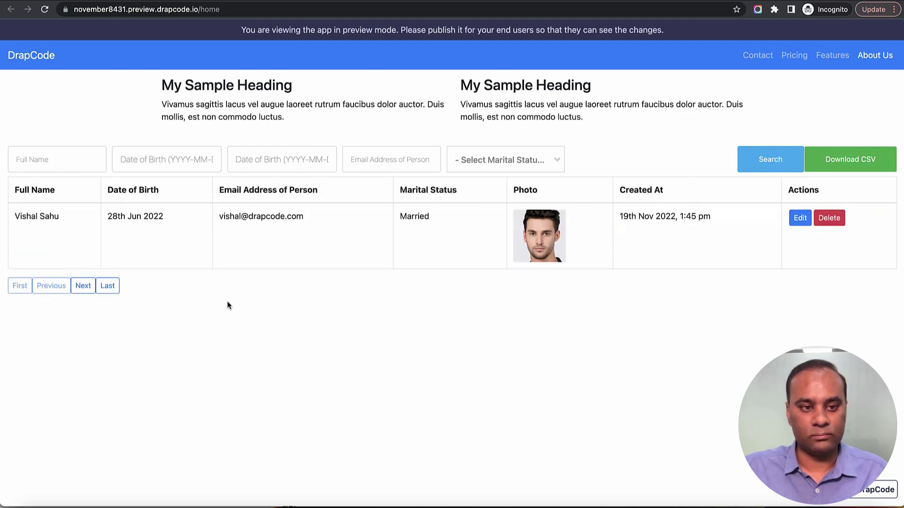
{"action": "key", "text": "ctrl+w"}
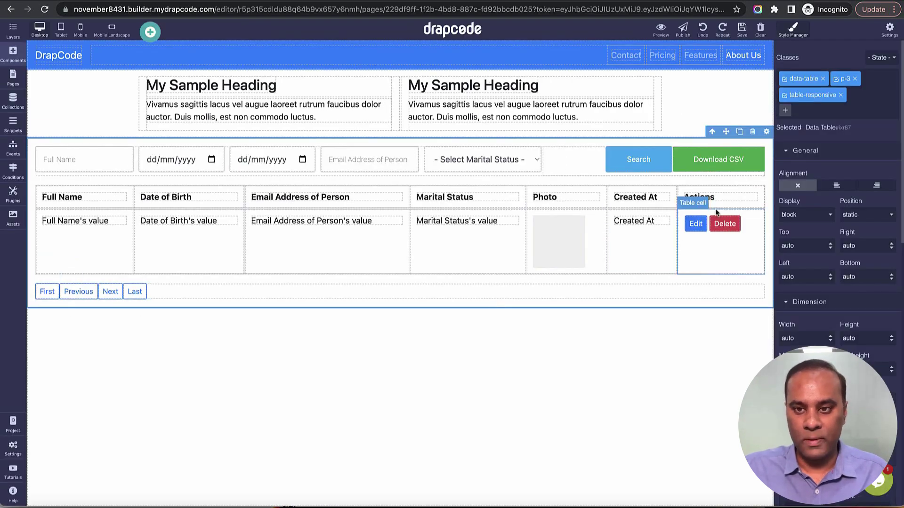
{"action": "left_click", "coordinate": [623, 294]}
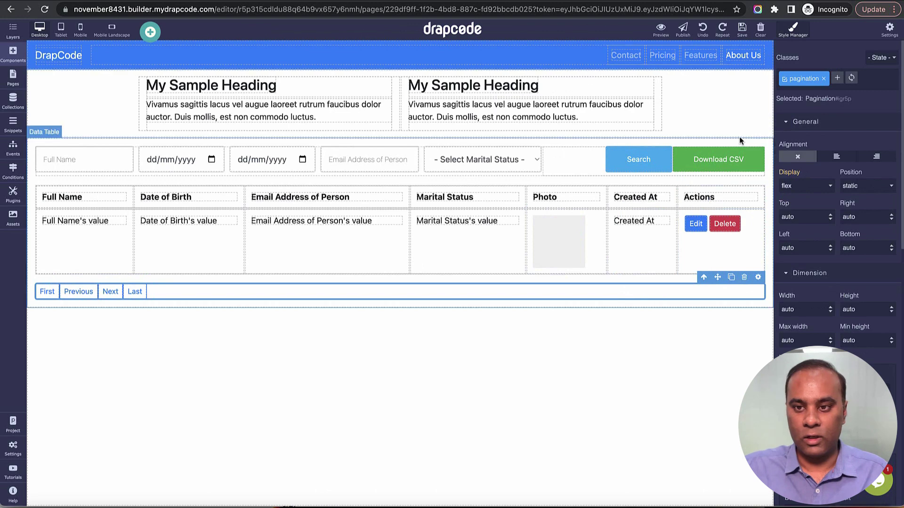
Step: Download the Person records as CSV from the preview and open the file in OpenOffice Calc with UTF-8, comma-separated import settings
{"action": "key", "text": "ctrl+Tab"}
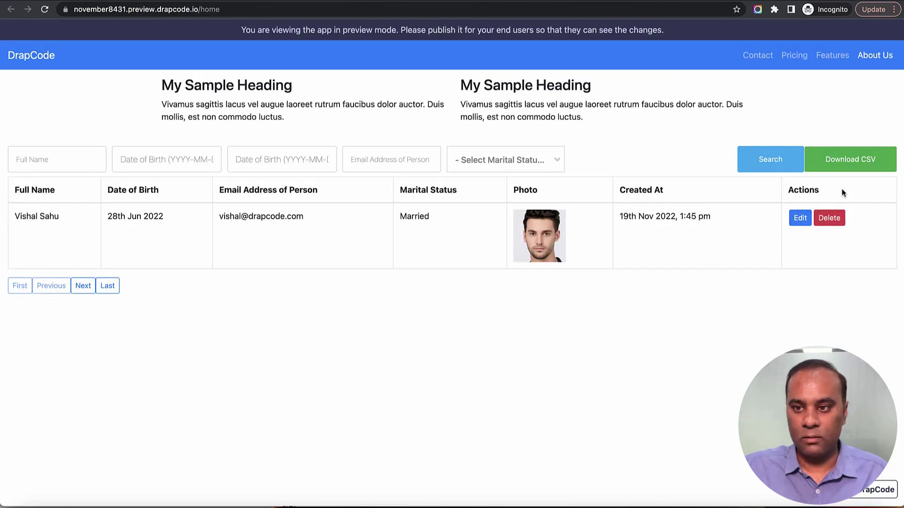
{"action": "left_click", "coordinate": [843, 162]}
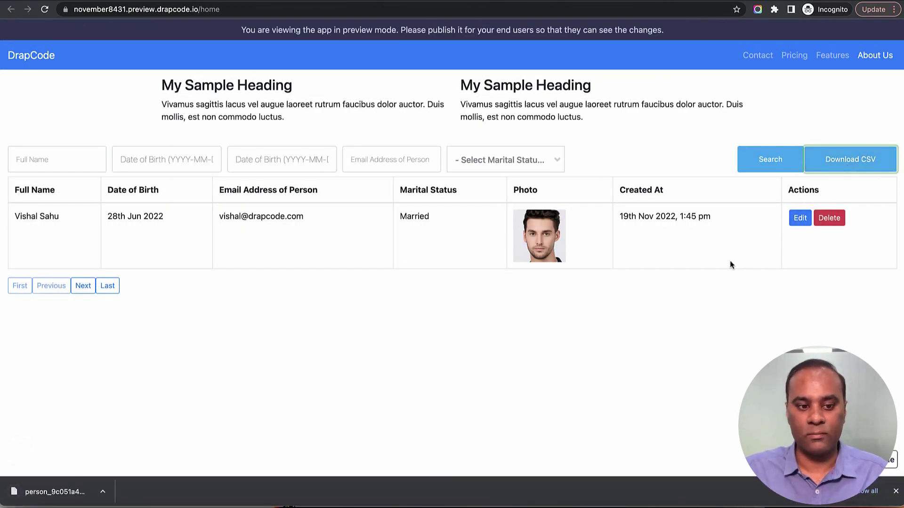
{"action": "left_click", "coordinate": [55, 492]}
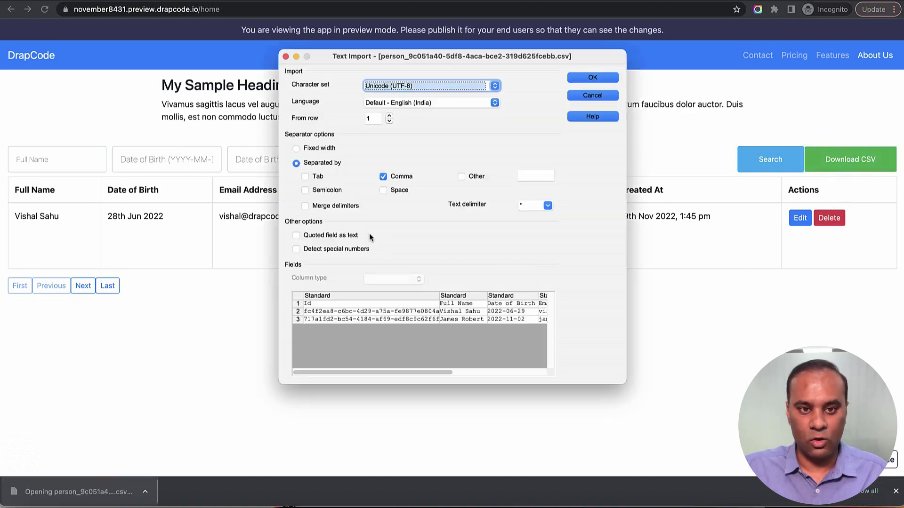
{"action": "left_click", "coordinate": [584, 79]}
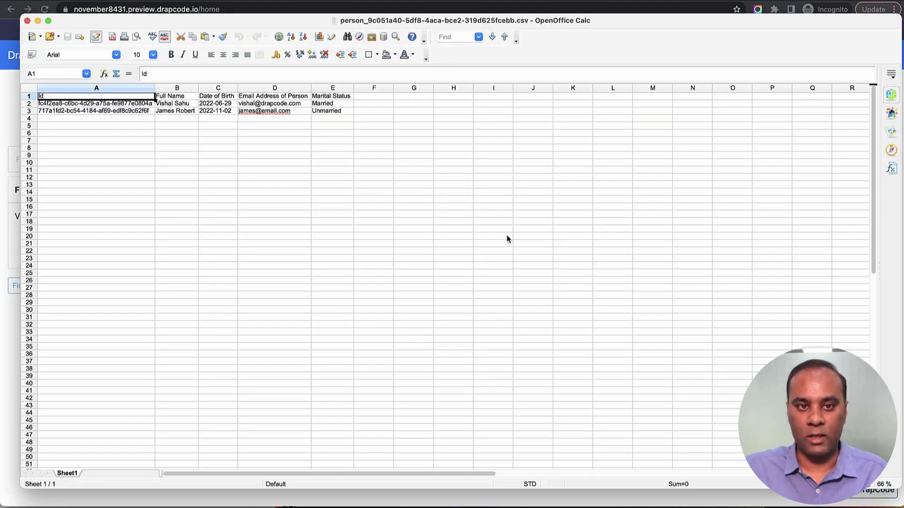
Step: Examine the exported Id, Full Name, Date of Birth, email and Marital Status columns, widening the Id column, and close the spreadsheet
{"action": "left_click", "coordinate": [134, 110]}
{"action": "left_click", "coordinate": [174, 97]}
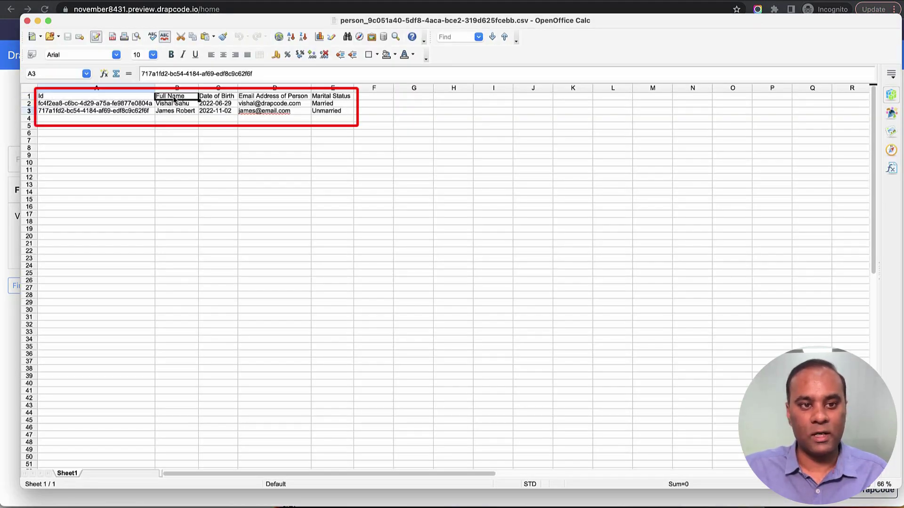
{"action": "left_click", "coordinate": [175, 111]}
{"action": "left_click", "coordinate": [216, 96]}
{"action": "left_click", "coordinate": [269, 104]}
{"action": "left_click", "coordinate": [332, 103]}
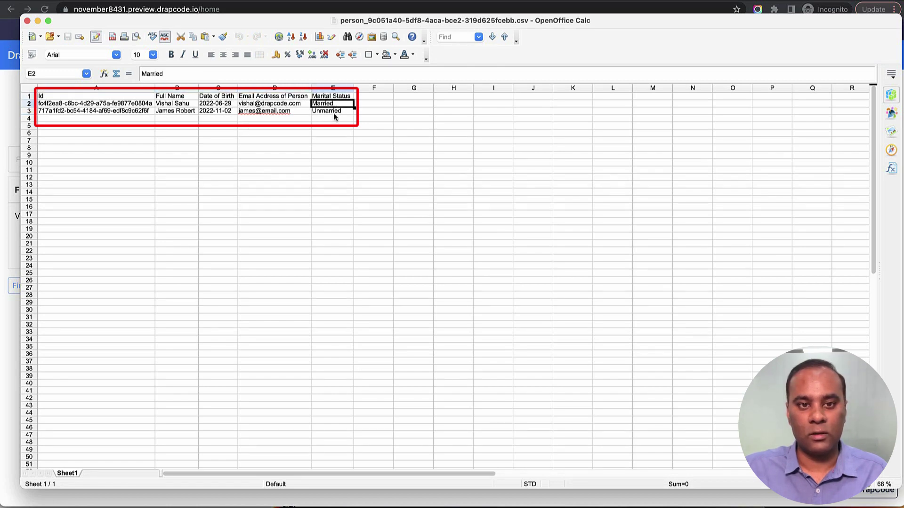
{"action": "left_click", "coordinate": [334, 112]}
{"action": "left_click", "coordinate": [111, 105]}
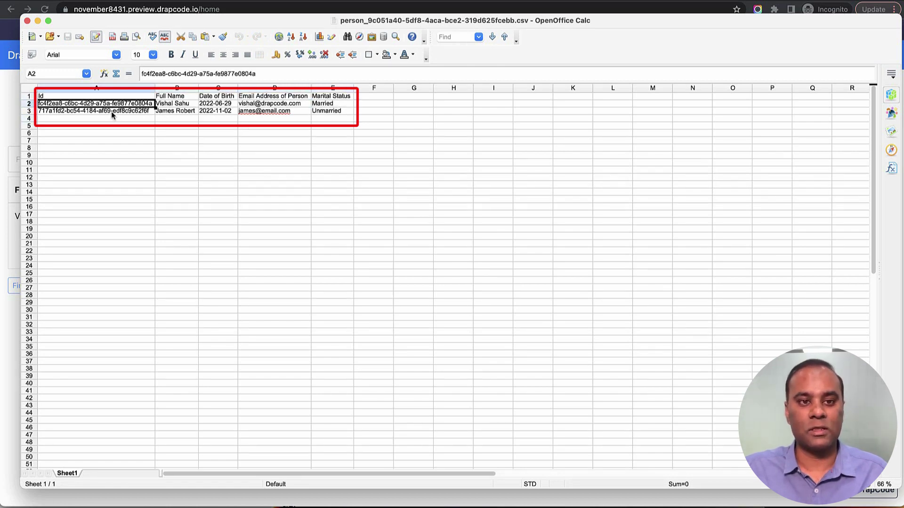
{"action": "left_click_drag", "start_coordinate": [155, 89], "coordinate": [177, 94]}
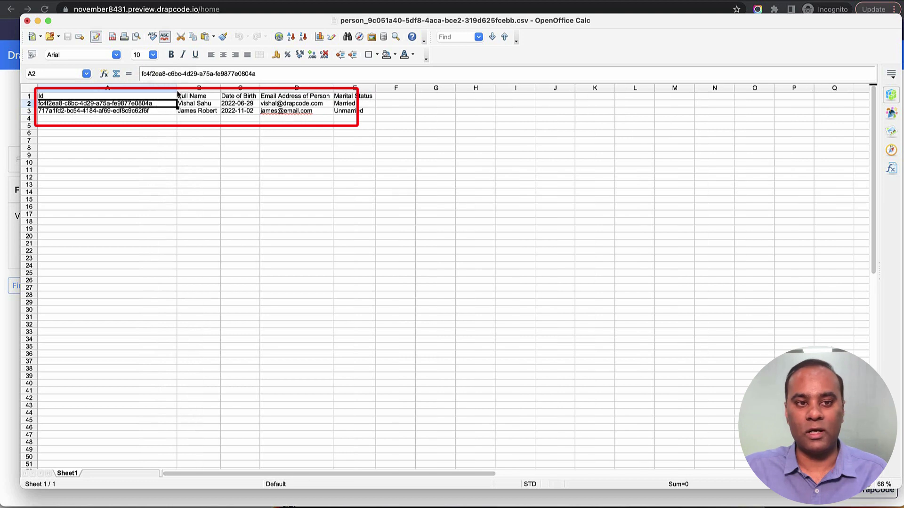
{"action": "left_click", "coordinate": [238, 119]}
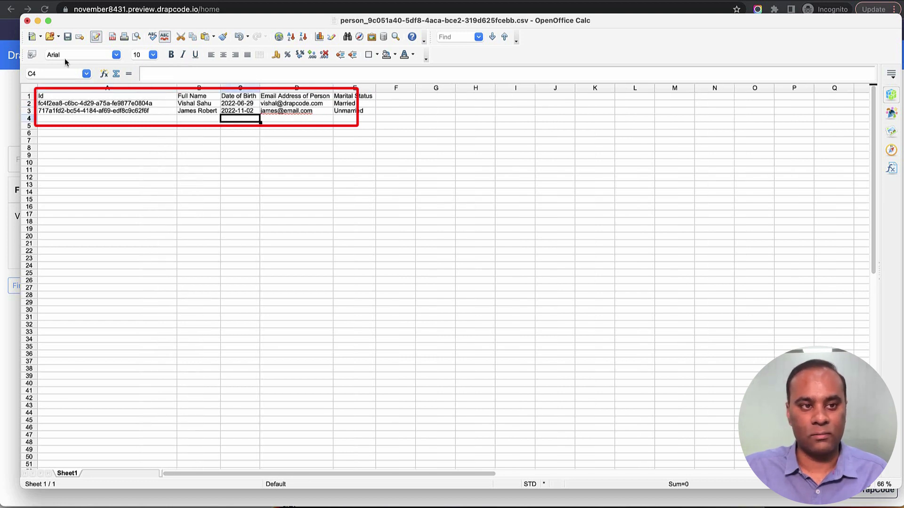
{"action": "left_click", "coordinate": [28, 22]}
{"action": "left_click", "coordinate": [454, 272]}
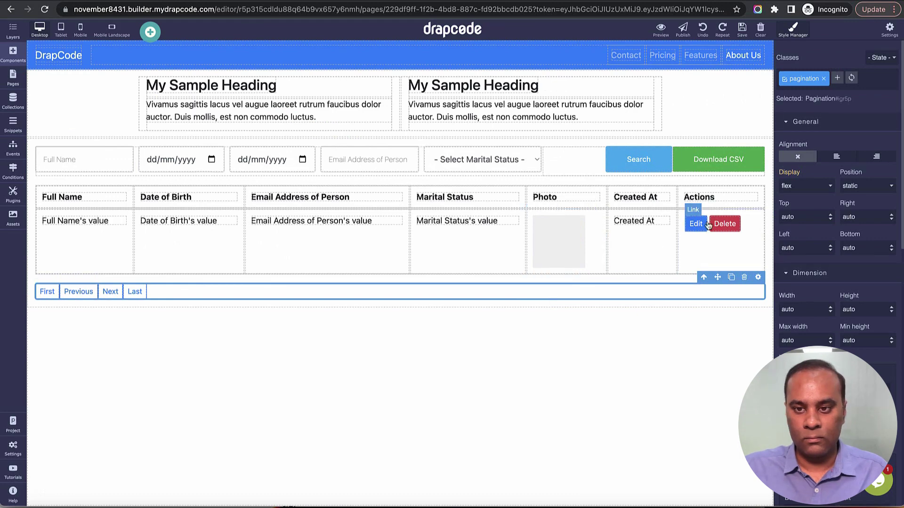
Step: Select the data table's Actions cell that holds the Edit and Delete buttons
{"action": "left_click", "coordinate": [753, 214]}
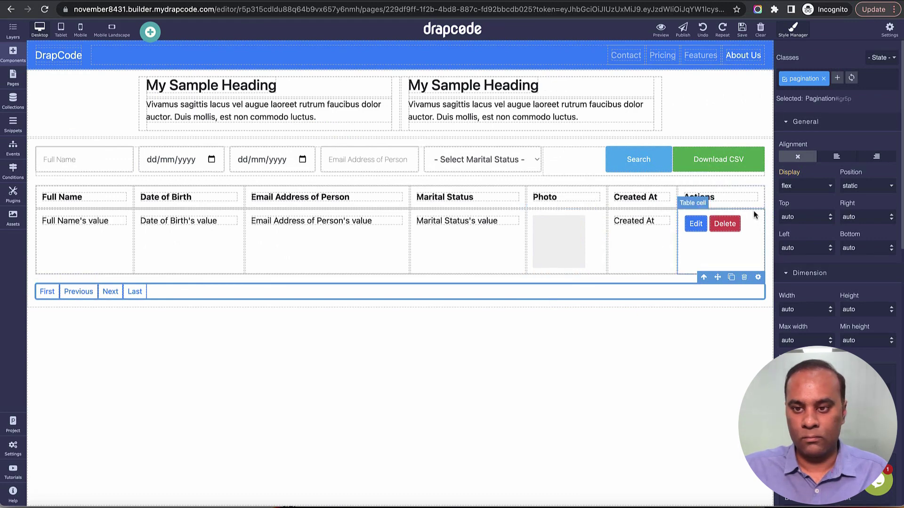